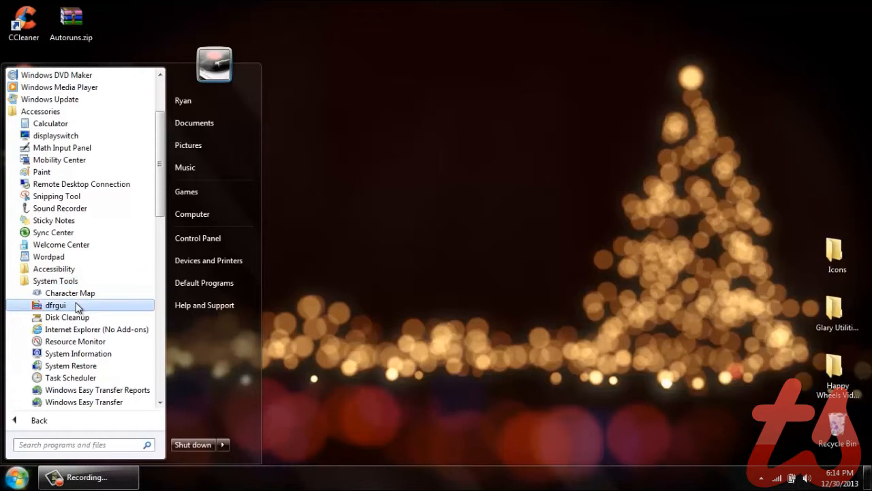
- Open Disk Defragmenter from the System Tools and analyze the OS (C:) disk for fragmentation
left_click(75, 306)
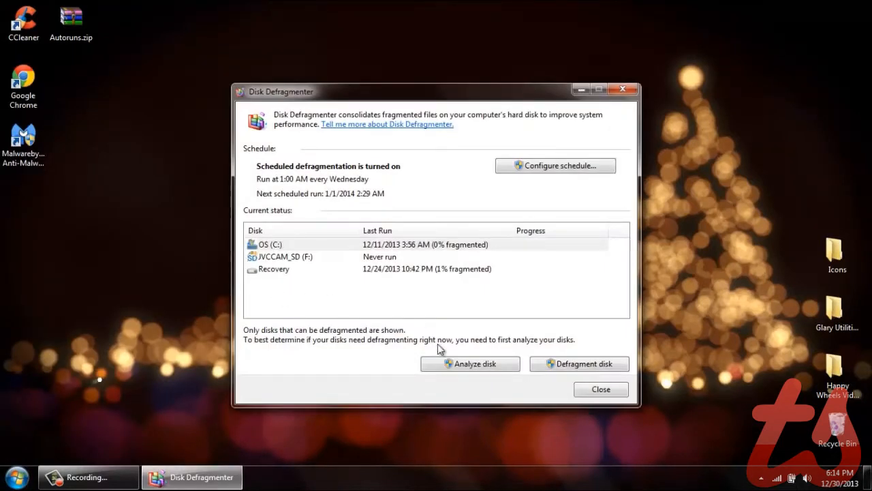
left_click(490, 364)
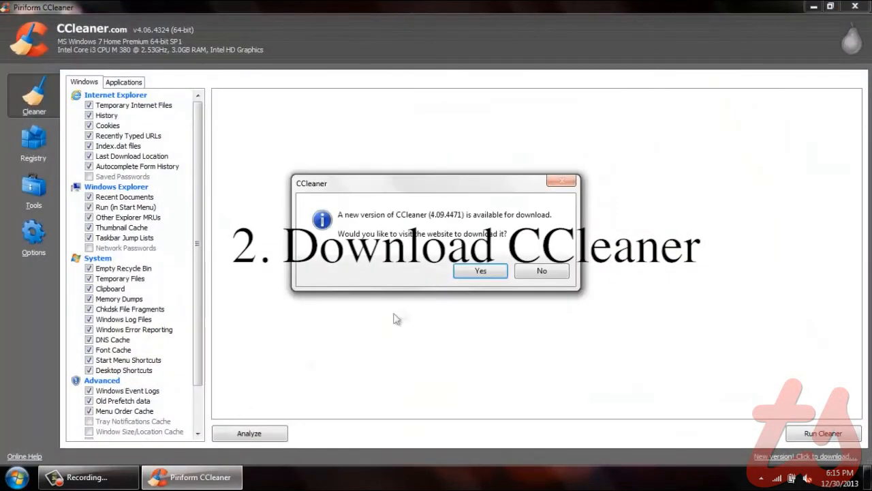
- Decline the CCleaner update, restart CCleaner, and analyze the system with the current Windows cleaning options
left_click(551, 273)
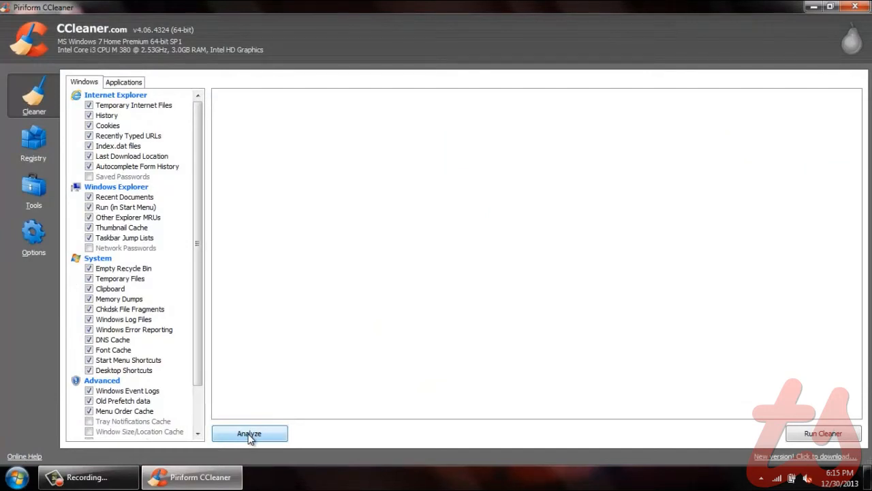
left_click(855, 7)
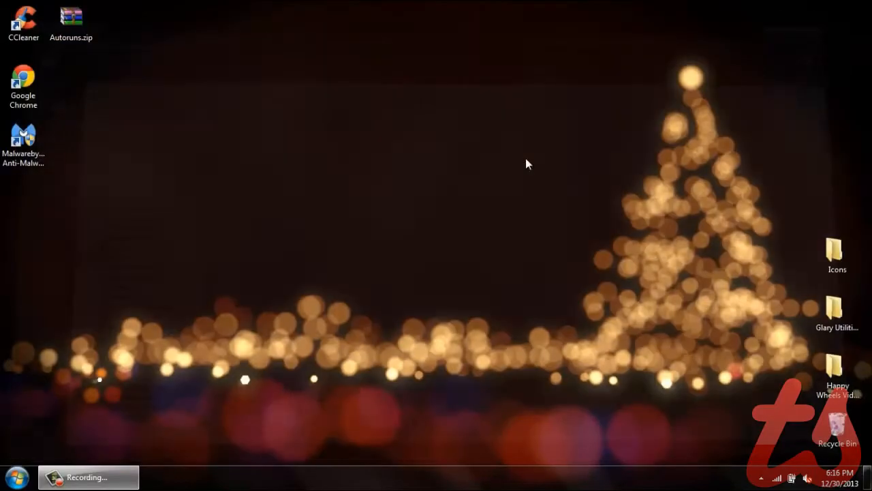
double_click(21, 26)
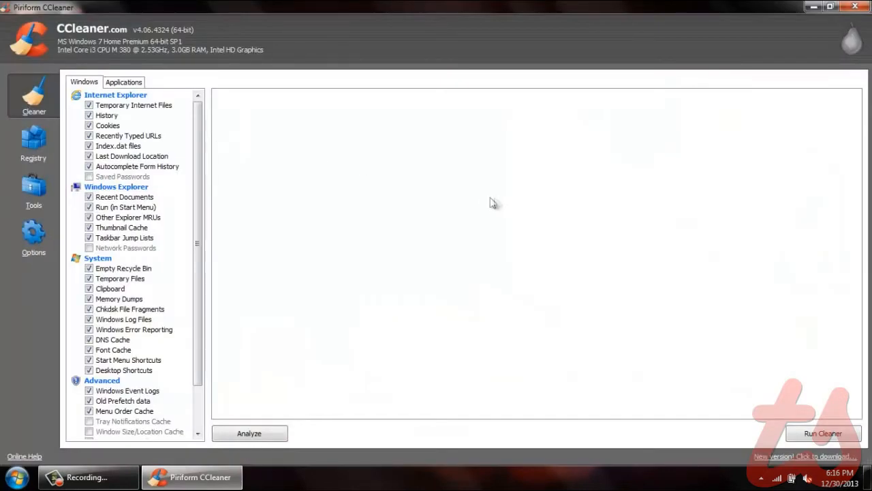
left_click(263, 434)
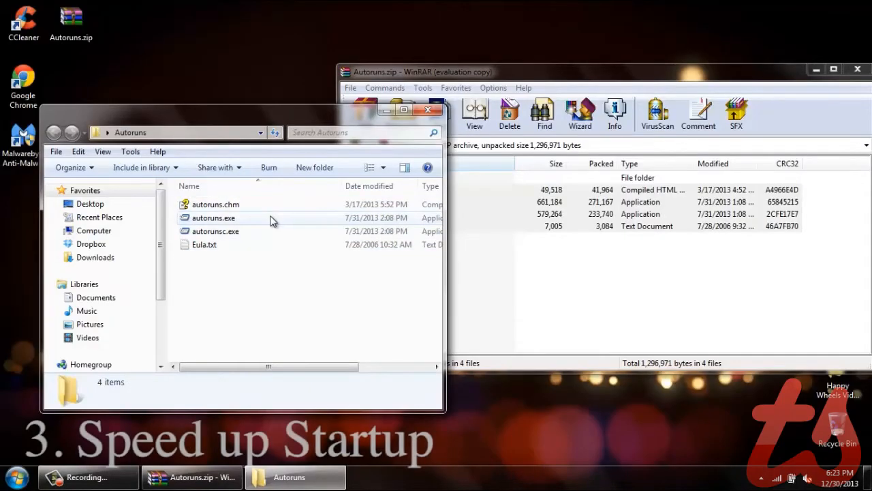
- Launch autoruns.exe from the extracted Autoruns folder and accept its license agreement
double_click(270, 219)
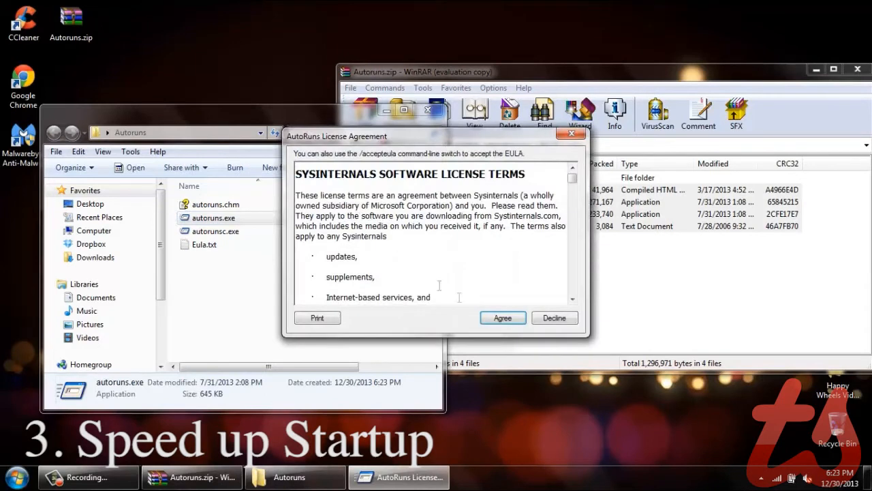
left_click(502, 318)
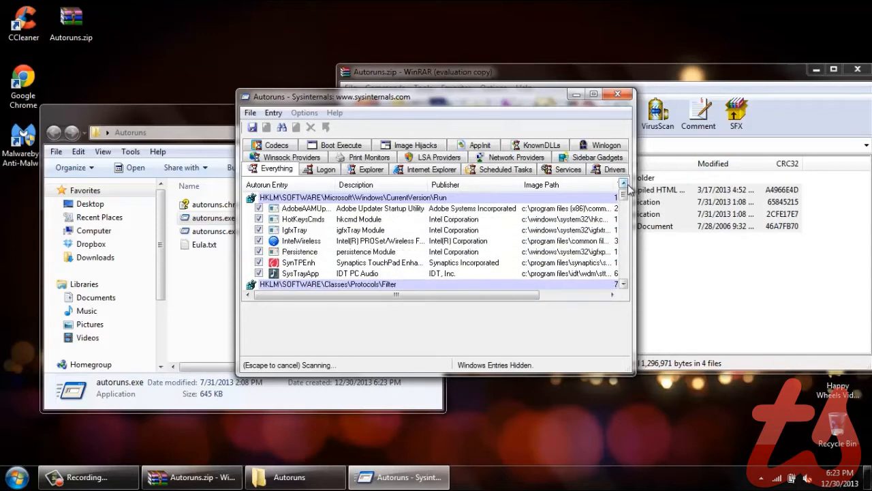
- Disable the Adobe ARM startup entry under the Wow6432Node CurrentVersion\Run key in Autoruns
left_click_drag(622, 192, 623, 188)
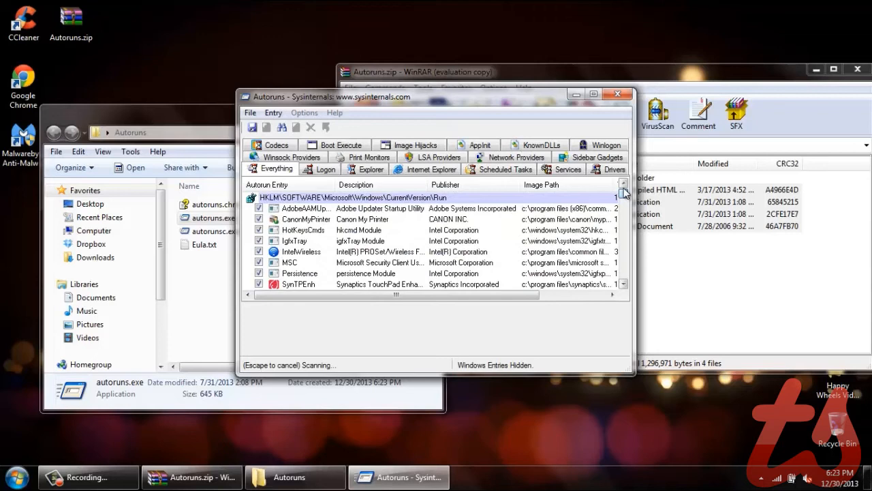
left_click(625, 285)
left_click(624, 285)
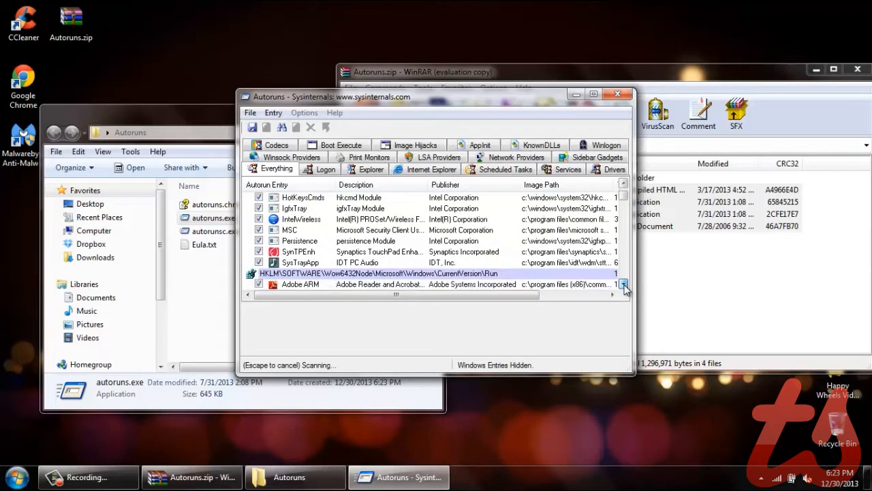
left_click(625, 285)
left_click(625, 285)
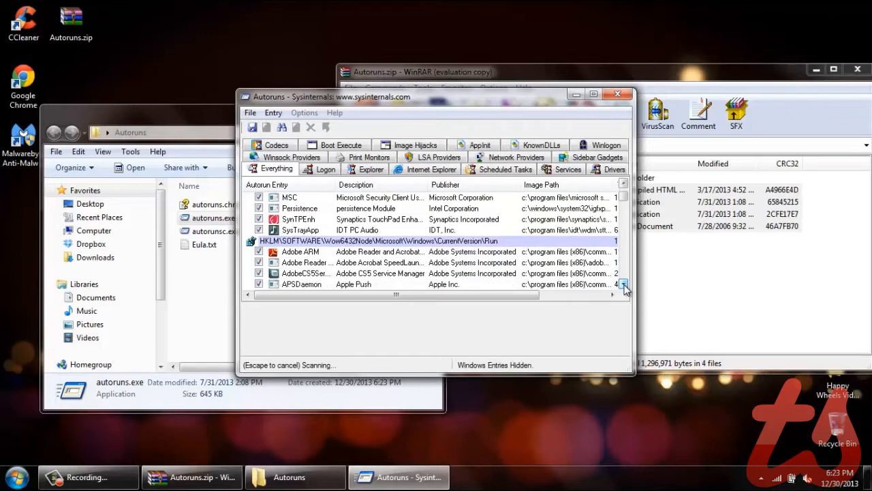
left_click(624, 285)
left_click(624, 285)
left_click(624, 284)
left_click(625, 285)
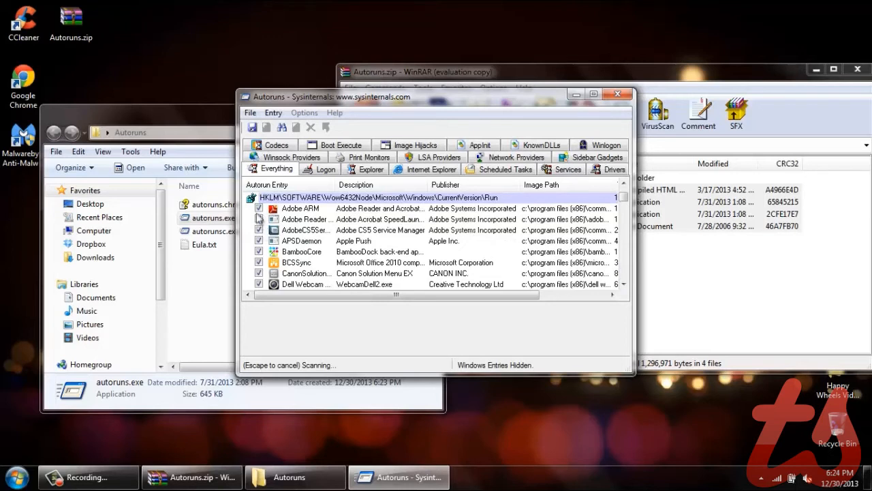
left_click(259, 209)
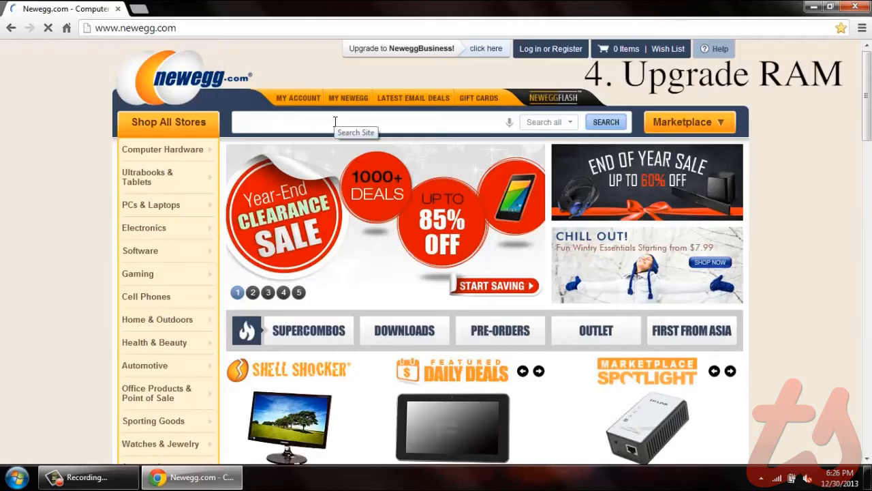
- Search the Newegg website for "Notebook RAM"
type("Notebook RAM")
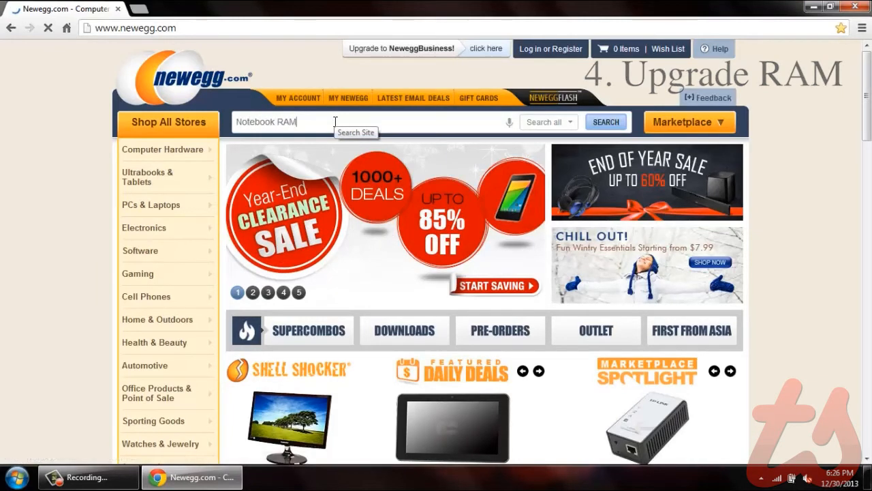
key("Return")
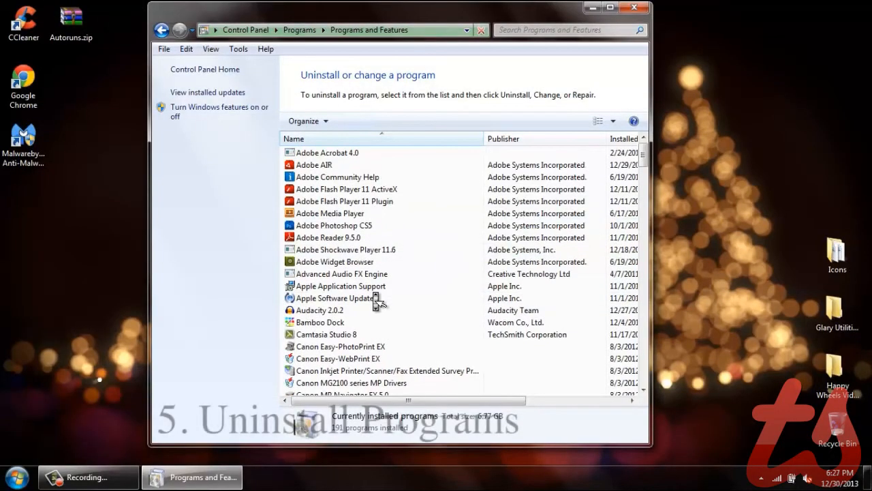
- Find the "Modello a oggetti di Microsoft Team Foundation" entry among the installed programs, start its uninstallation and answer the prompt
scroll(379, 302, "down", 3)
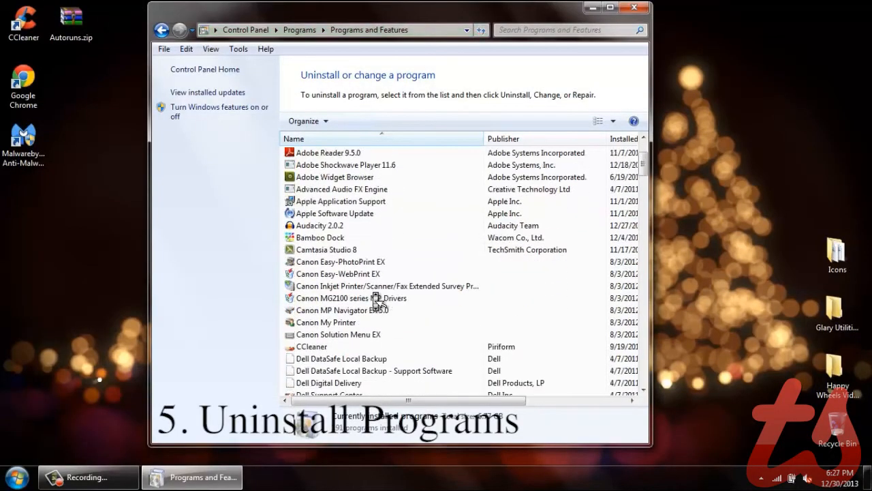
scroll(378, 302, "down", 4)
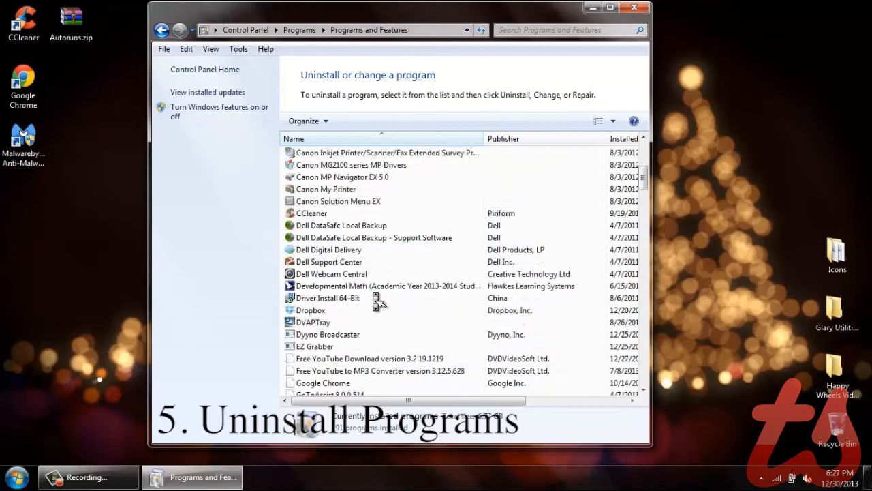
scroll(378, 302, "down", 5)
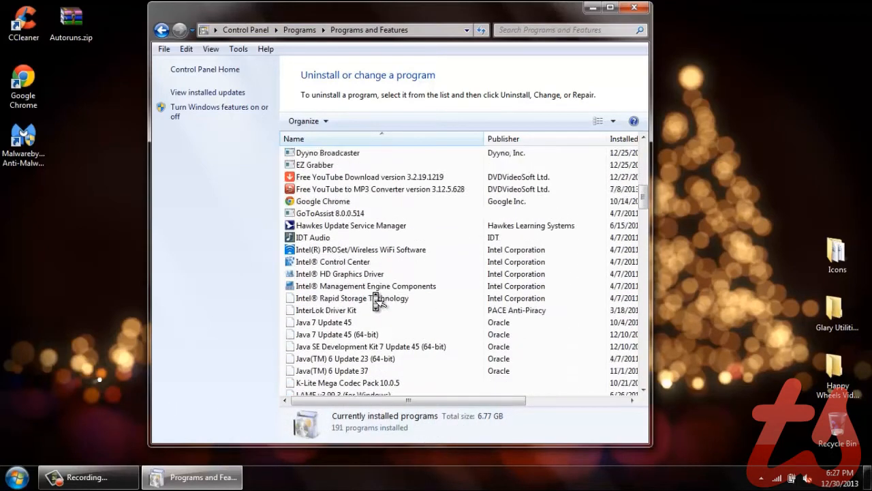
scroll(378, 302, "down", 4)
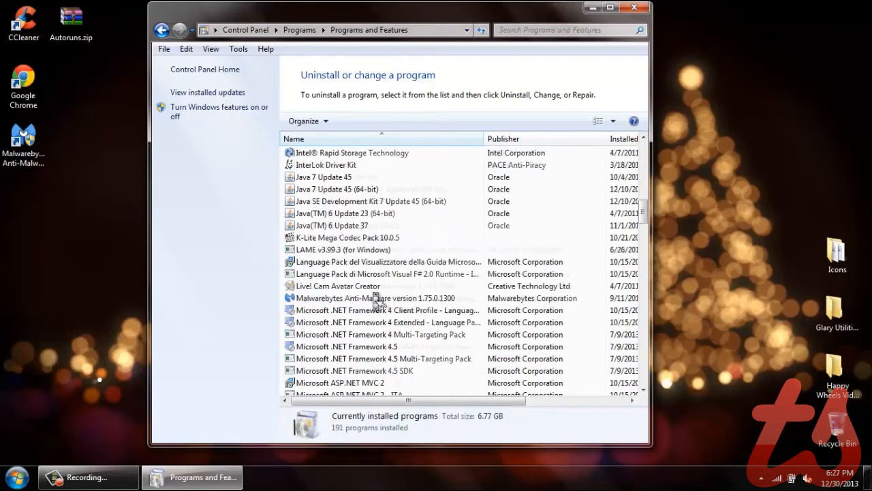
scroll(378, 302, "down", 15)
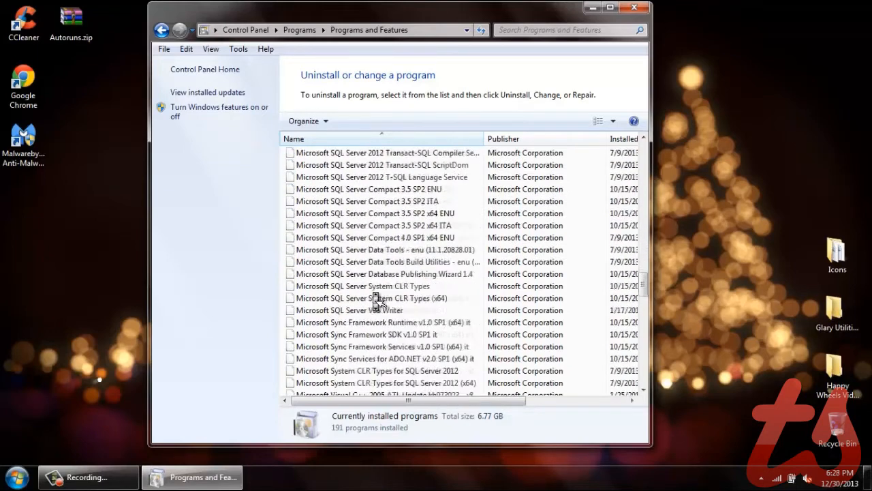
scroll(378, 302, "down", 18)
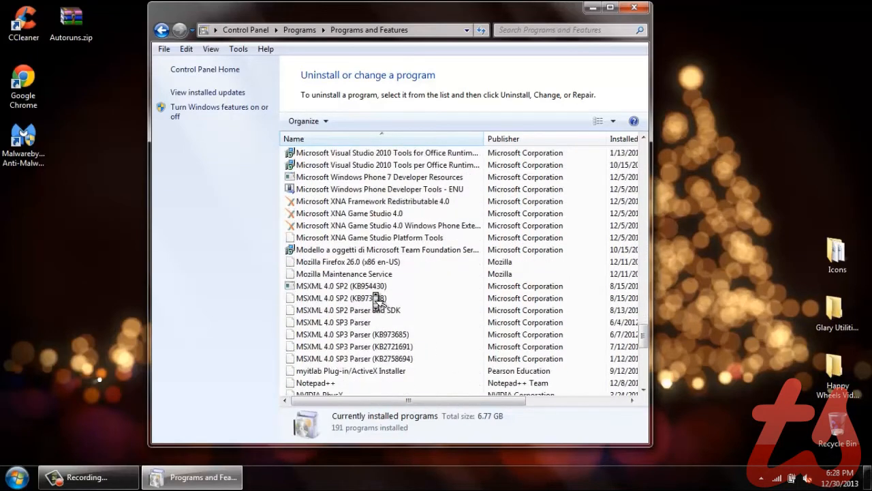
left_click(379, 252)
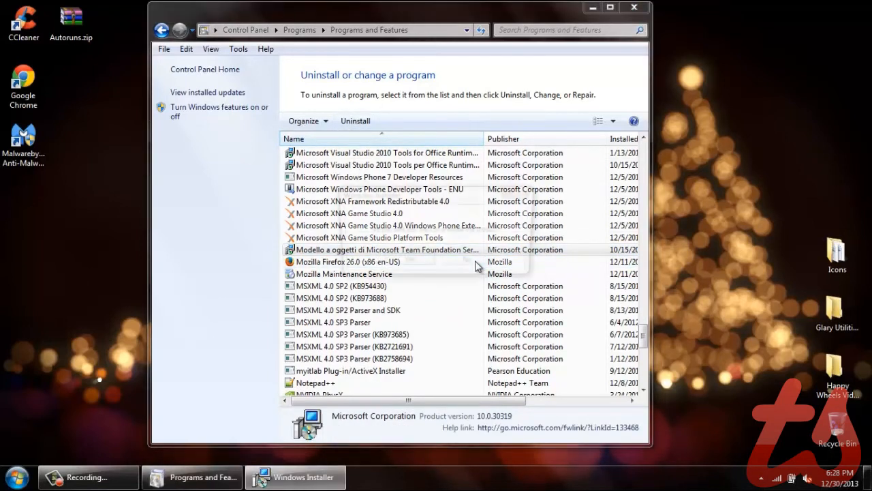
left_click(407, 264)
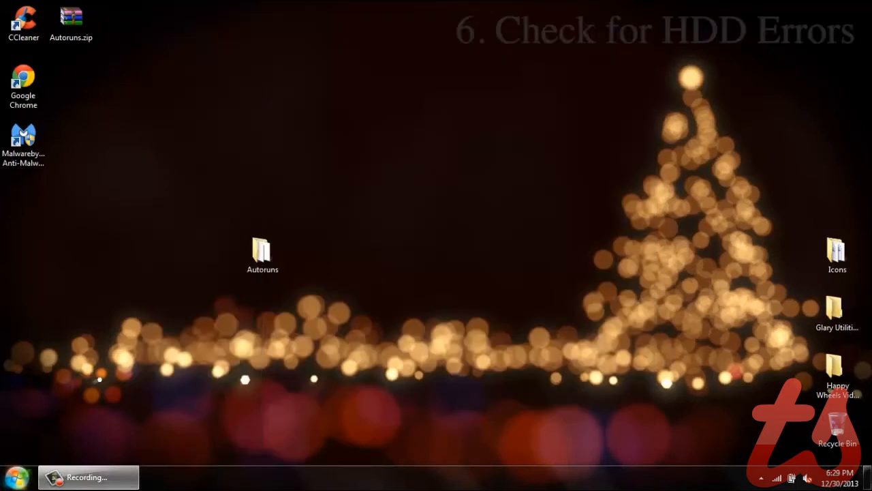
- Open the properties of the OS (C:) drive from the Computer window and switch to its disk tools
key("super")
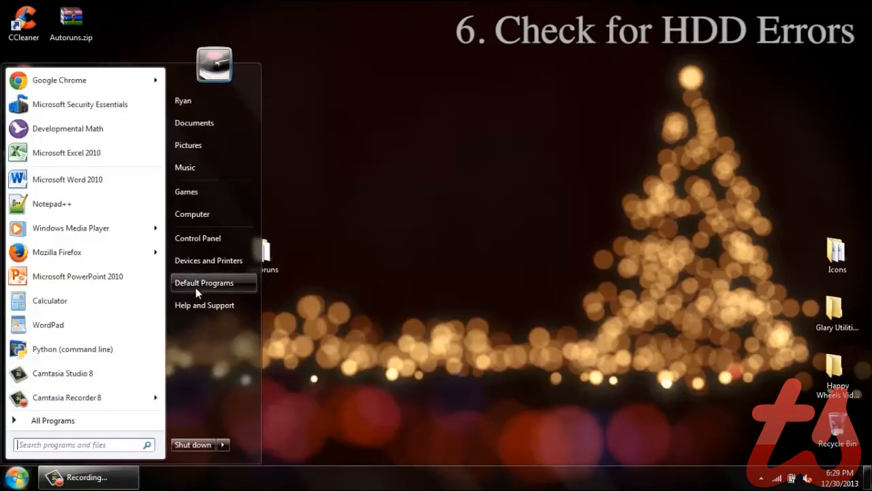
left_click(216, 213)
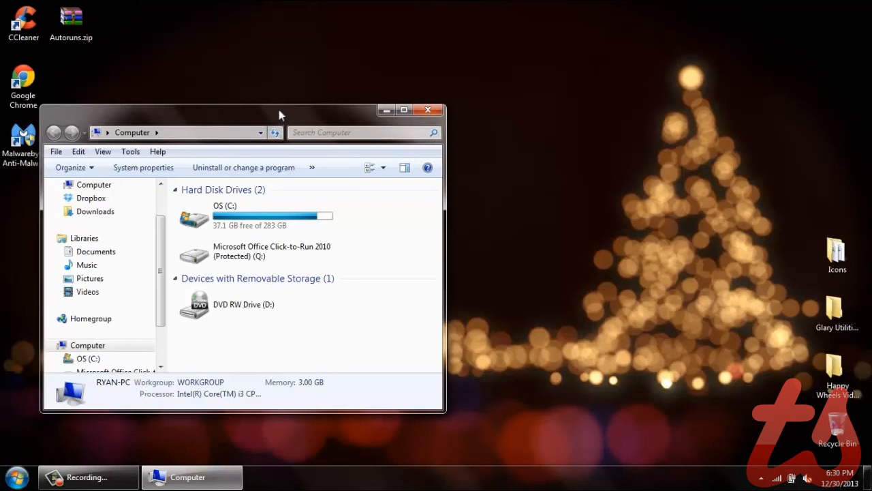
left_click_drag(279, 110, 325, 79)
left_click(298, 193)
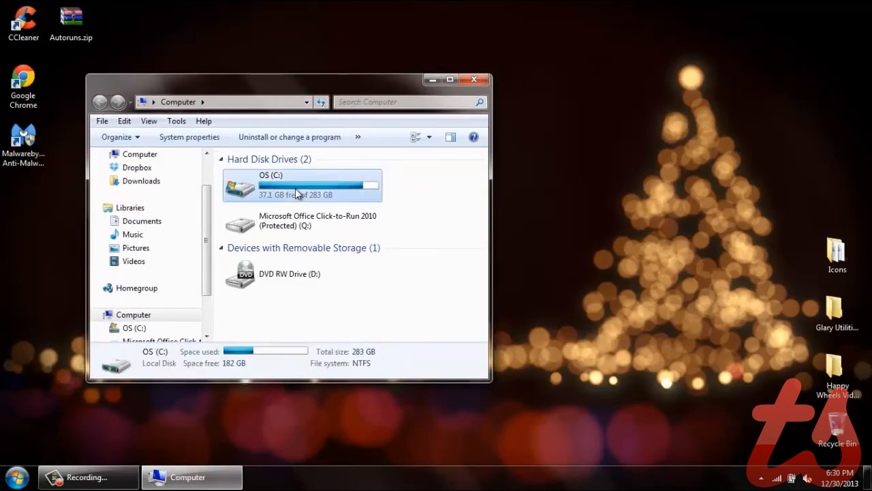
right_click(297, 193)
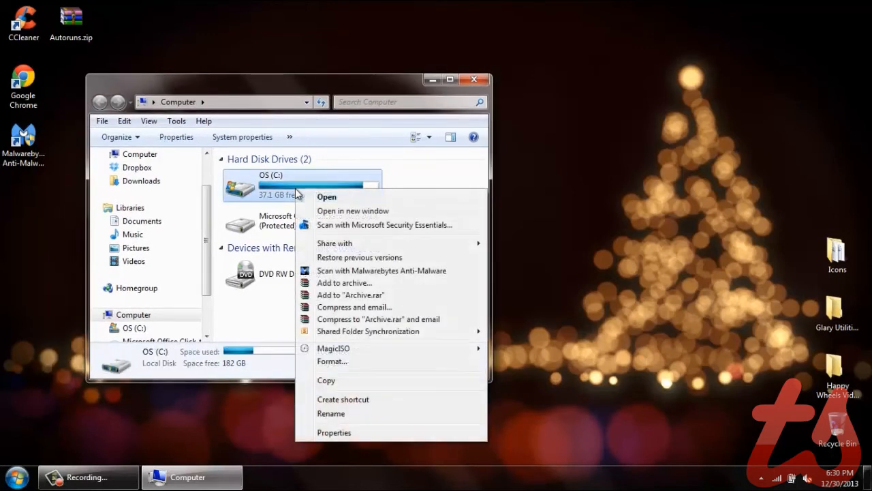
left_click(334, 433)
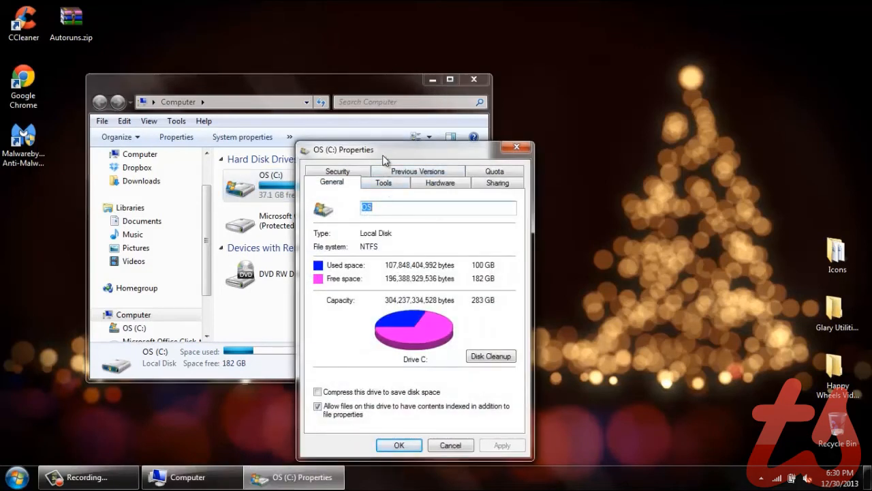
left_click(383, 139)
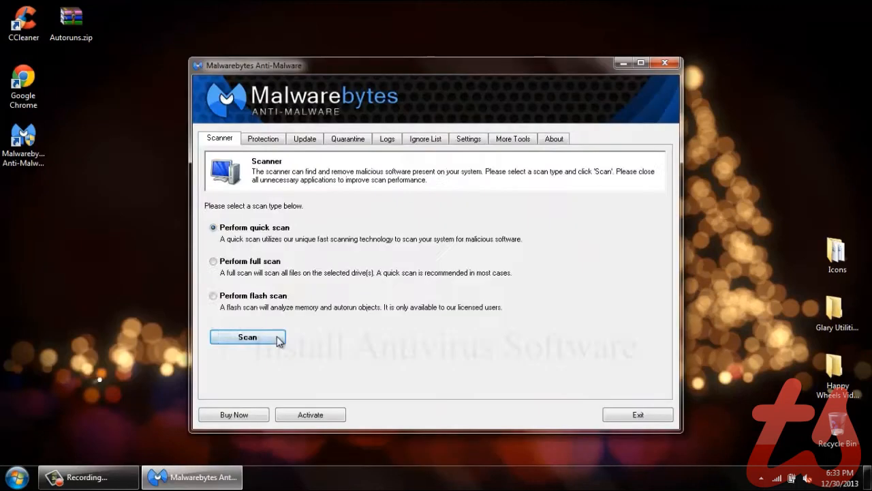
- Start a quick scan of the system in Malwarebytes Anti-Malware
left_click(277, 336)
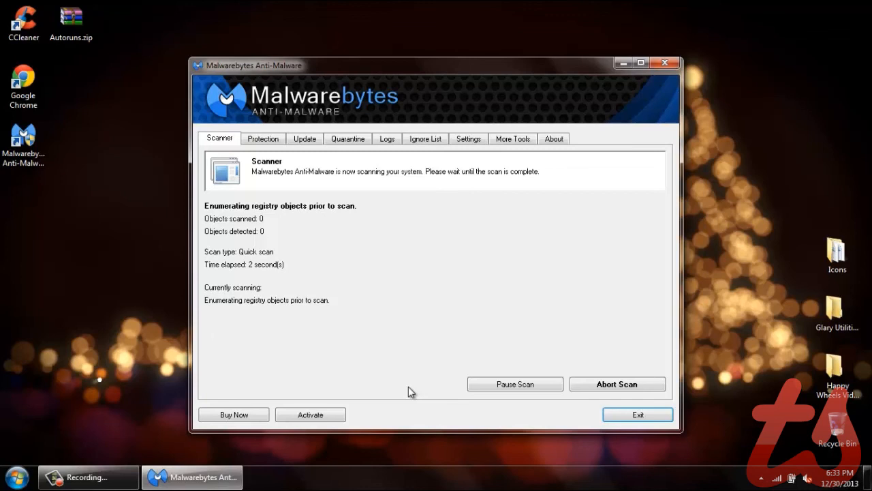
- Check the free space on the hard disk drives in the Computer window, then close it
left_click(17, 477)
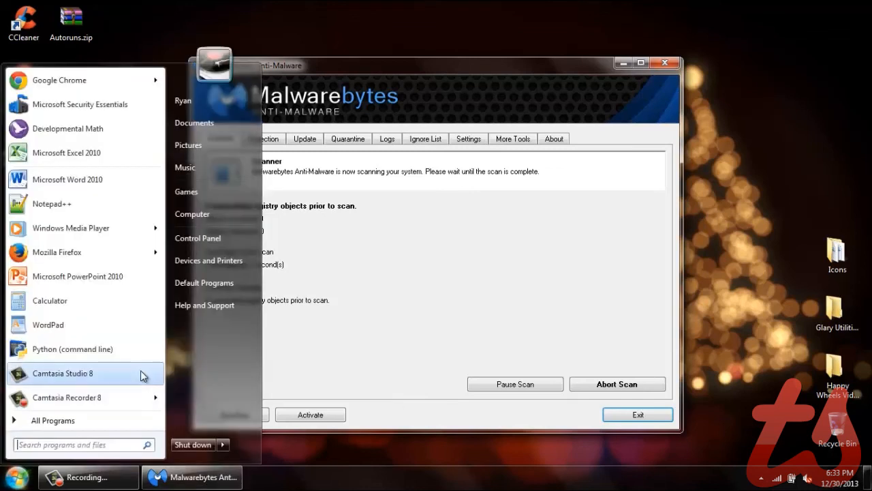
left_click(249, 221)
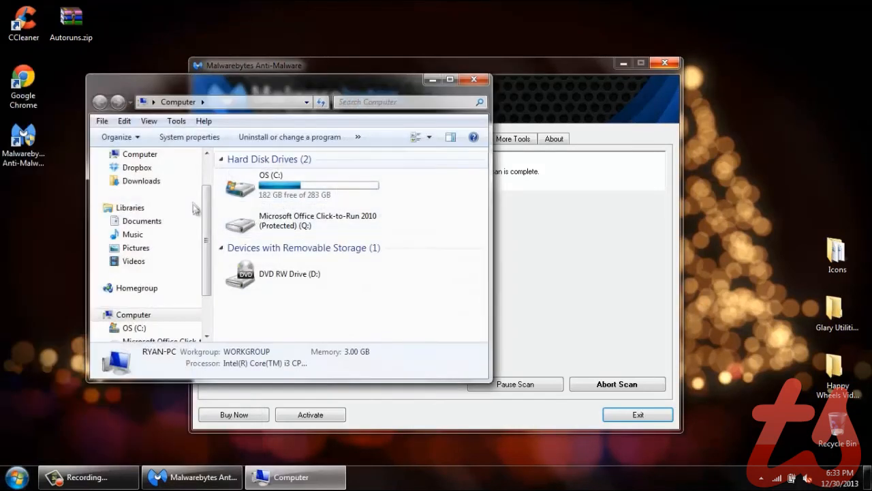
left_click(481, 80)
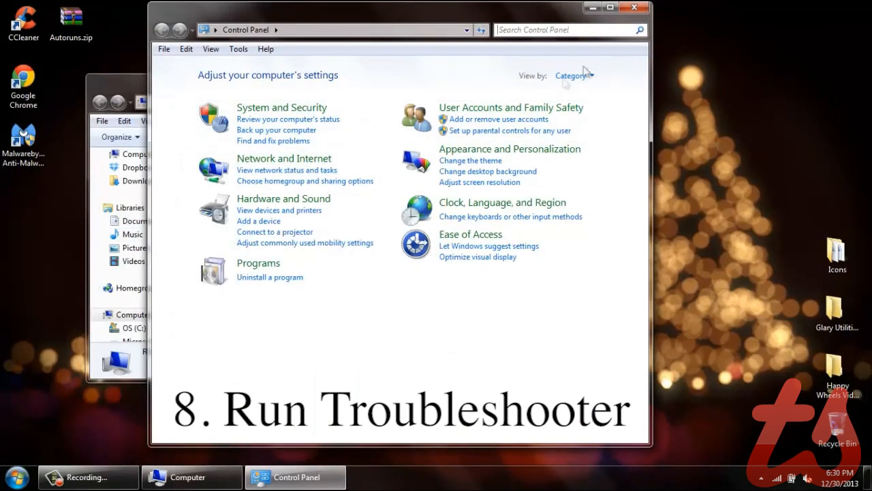
- Switch Control Panel to the large icons view and open Action Center
left_click(569, 75)
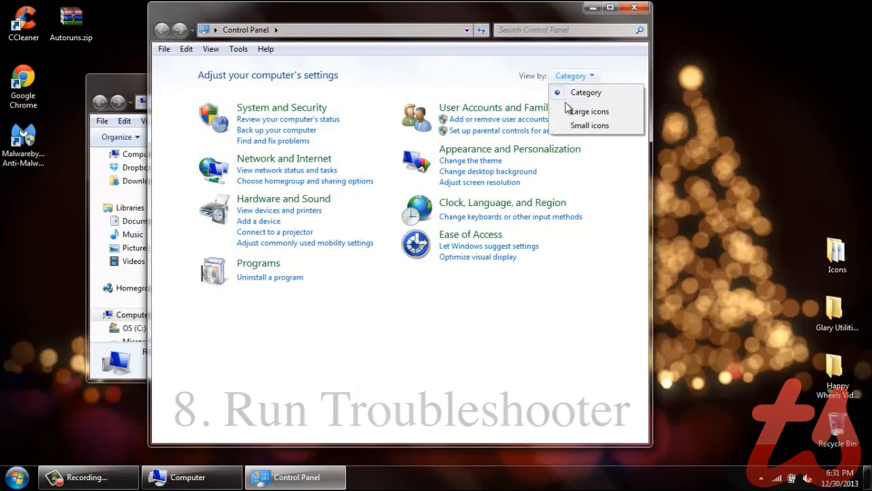
left_click(570, 112)
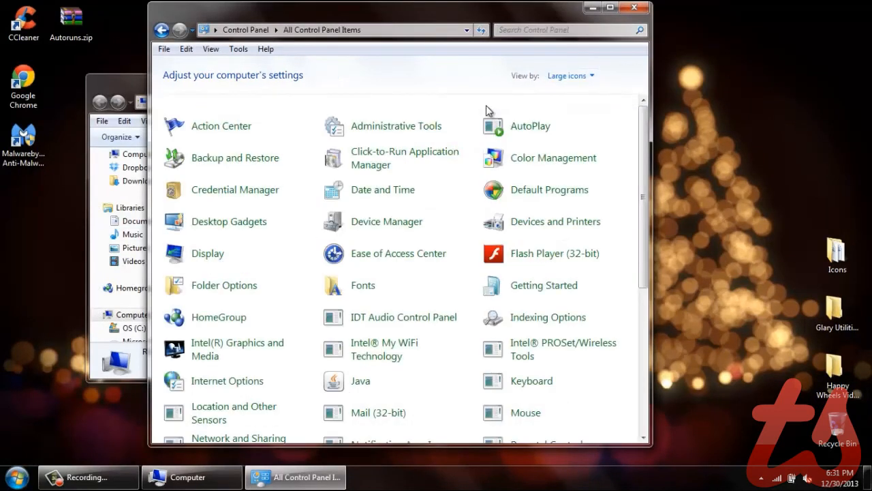
left_click(243, 132)
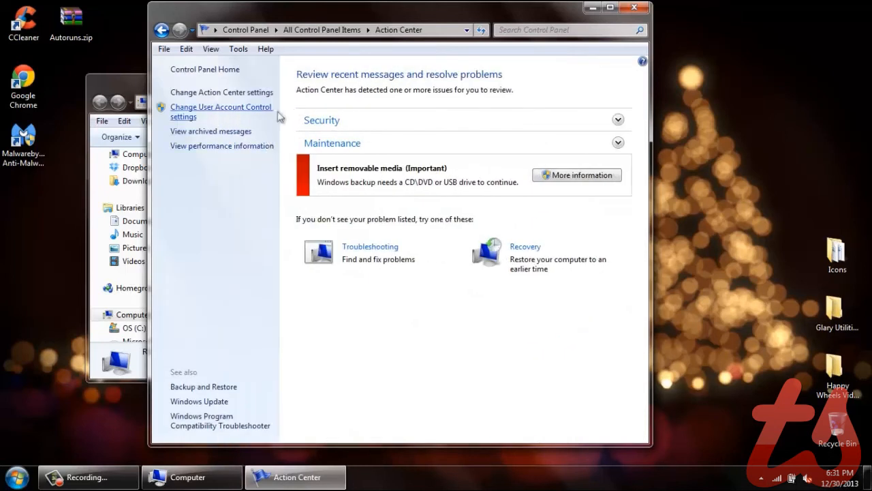